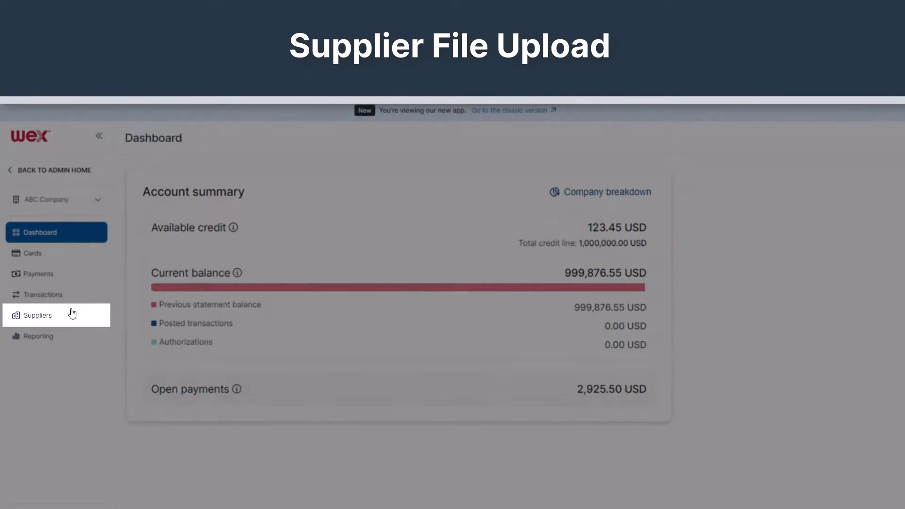
From Suppliers, start an upload and drop ABCSuppliers.xlsx into the drop zone.
{"action": "left_click", "coordinate": [71, 313]}
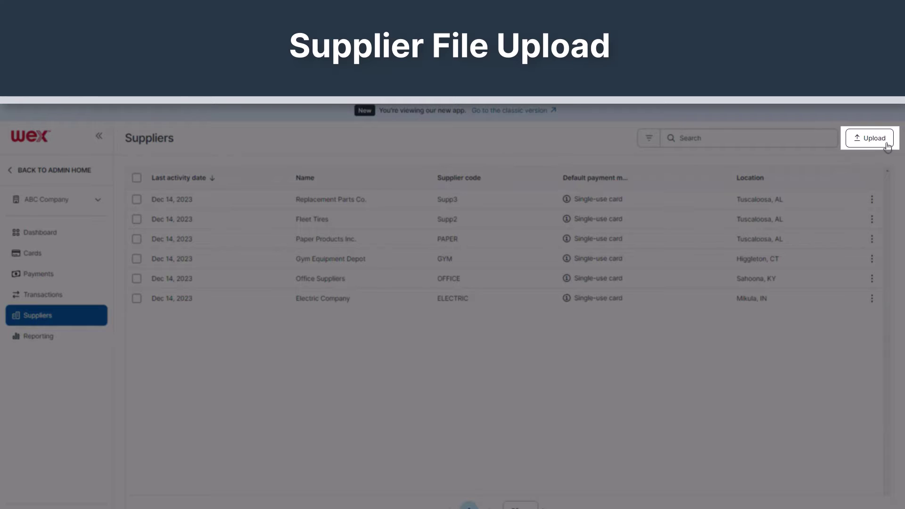
{"action": "left_click", "coordinate": [885, 138]}
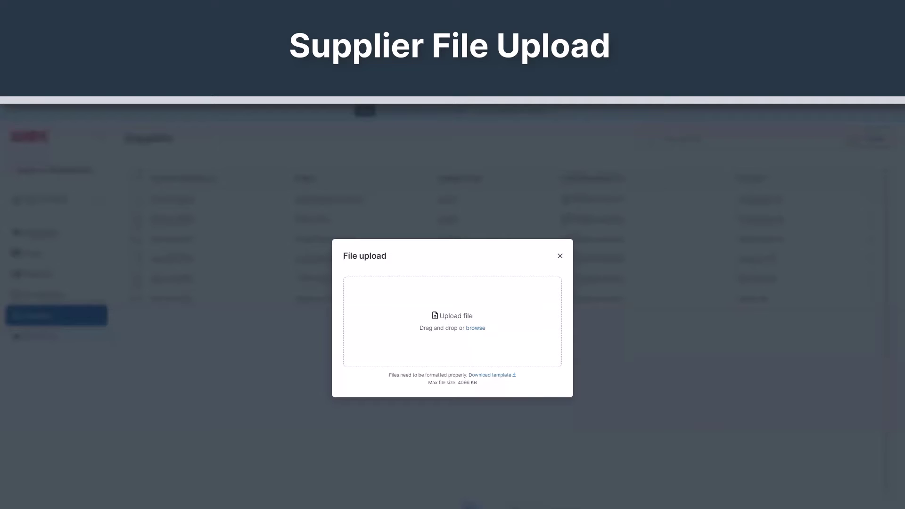
{"action": "left_click_drag", "start_coordinate": [485, 360], "coordinate": [404, 343]}
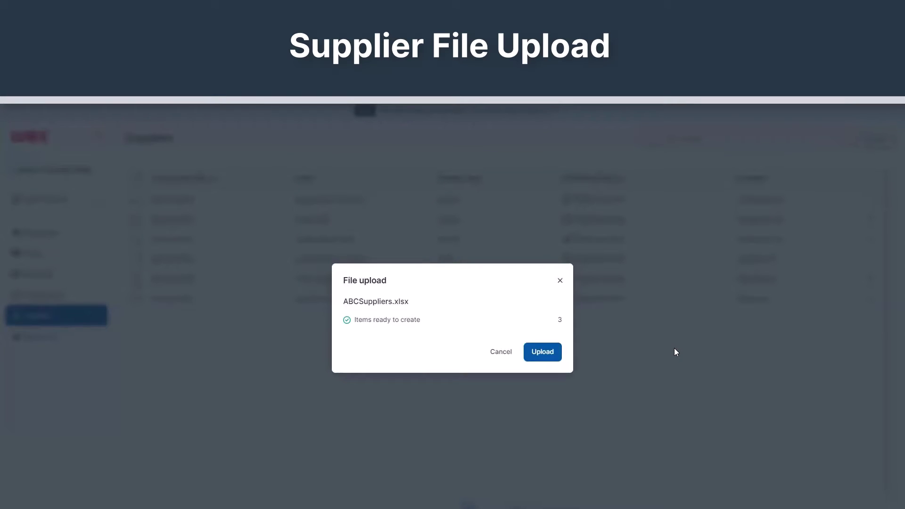
Submit the ABCSuppliers.xlsx upload to create its three suppliers.
{"action": "left_click", "coordinate": [558, 359]}
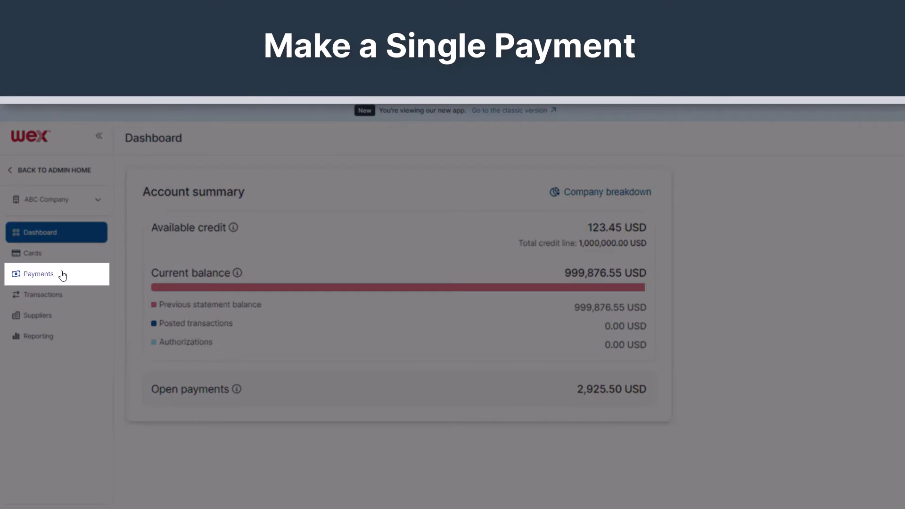
Begin a new single-use card payment to Electric Company, valid from Dec 20, 2023.
{"action": "left_click", "coordinate": [63, 276]}
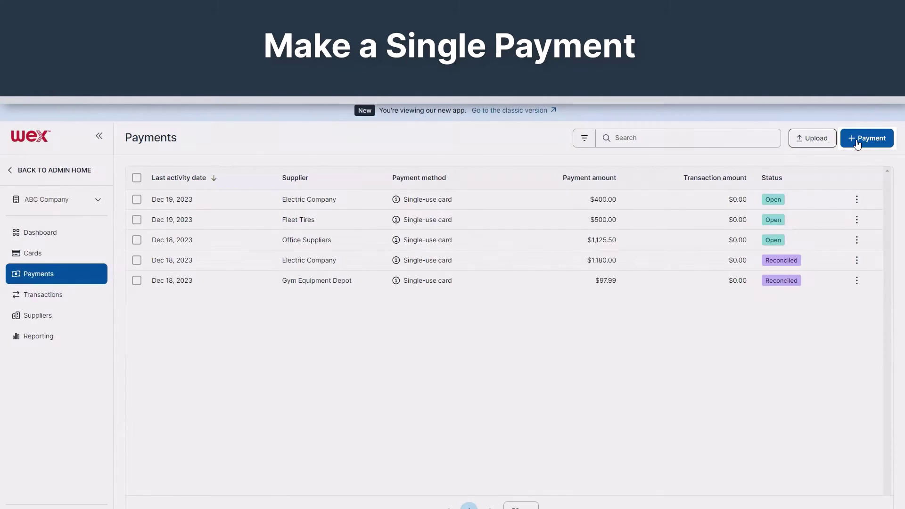
{"action": "left_click", "coordinate": [856, 141]}
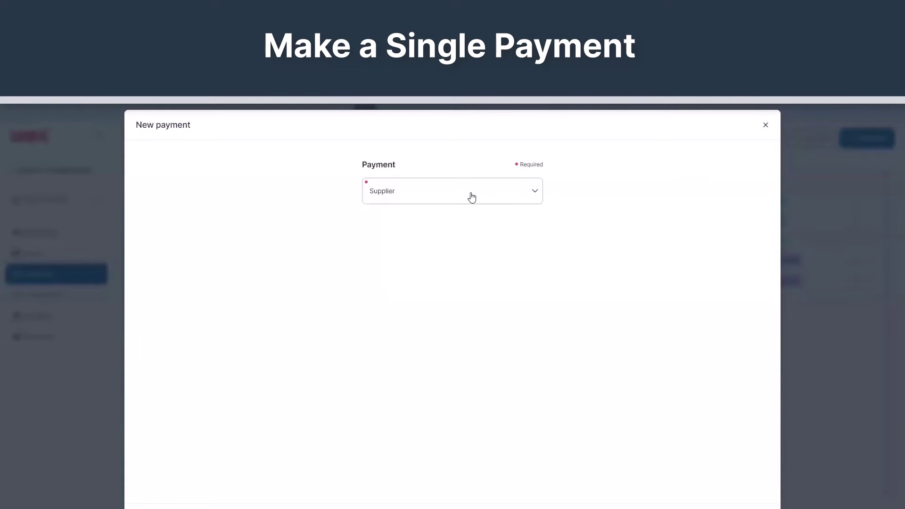
{"action": "left_click", "coordinate": [534, 196]}
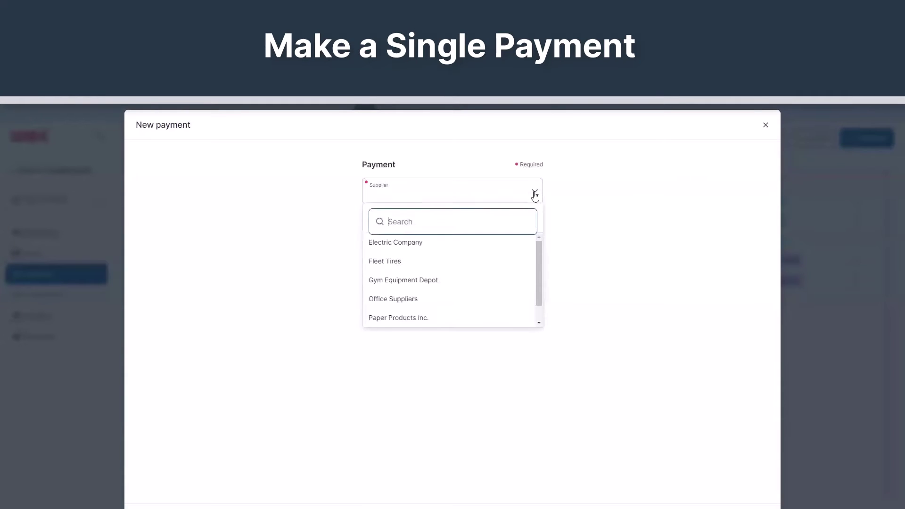
{"action": "left_click", "coordinate": [423, 246]}
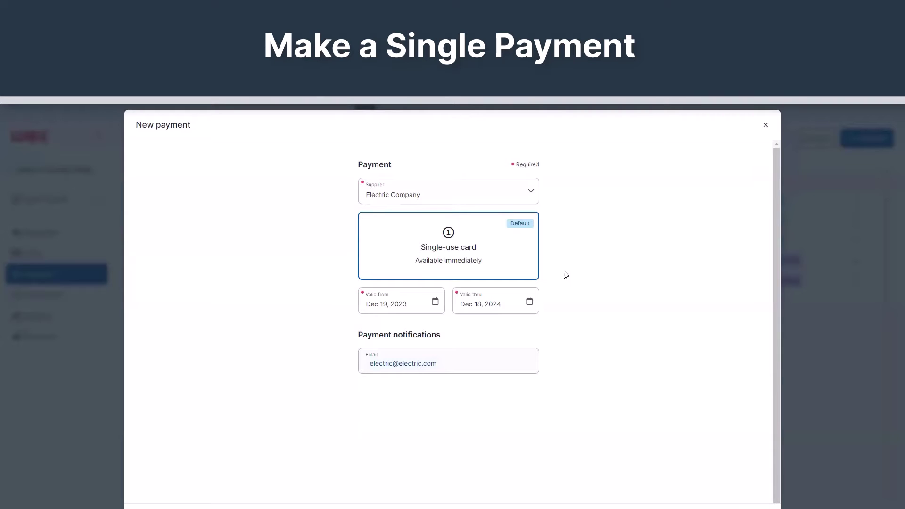
{"action": "left_click", "coordinate": [436, 303]}
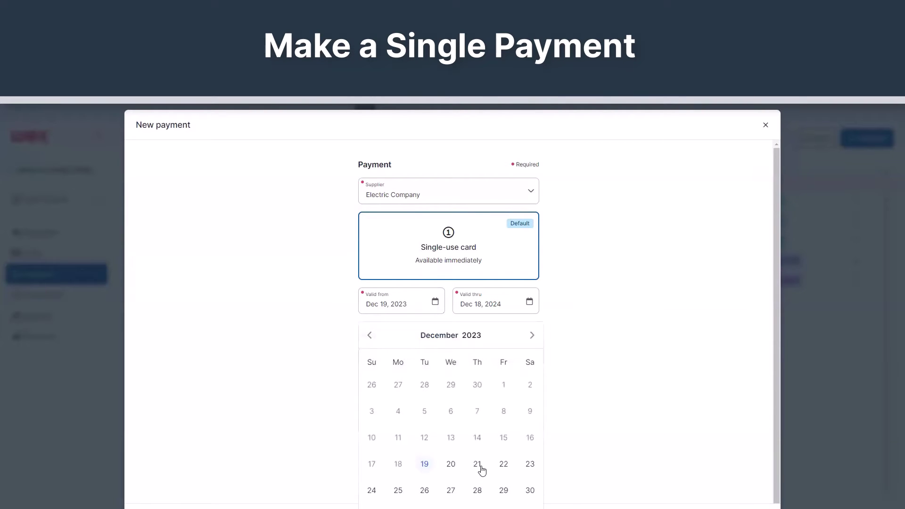
{"action": "left_click", "coordinate": [449, 465]}
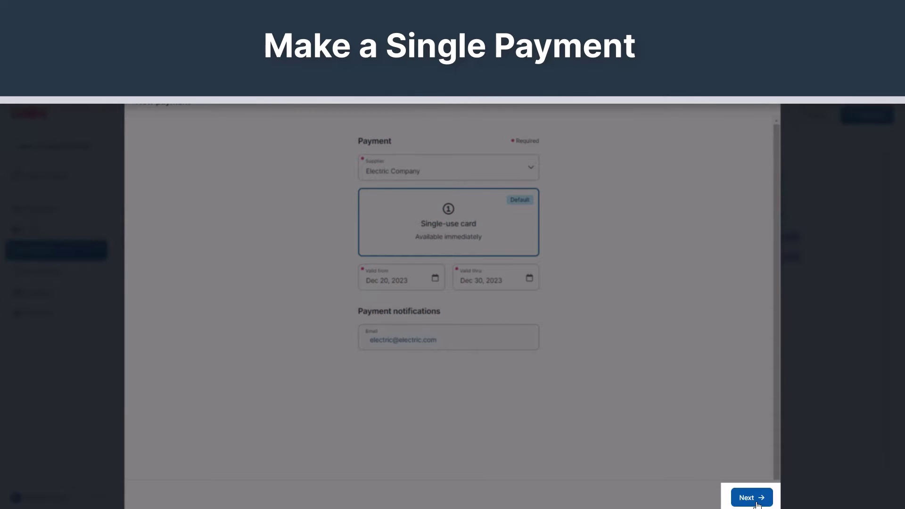
Enter invoice 1 ($500.00, #123456, PO 1234) and invoice 2 ($400.00, #234567, PO 4567).
{"action": "left_click", "coordinate": [739, 498]}
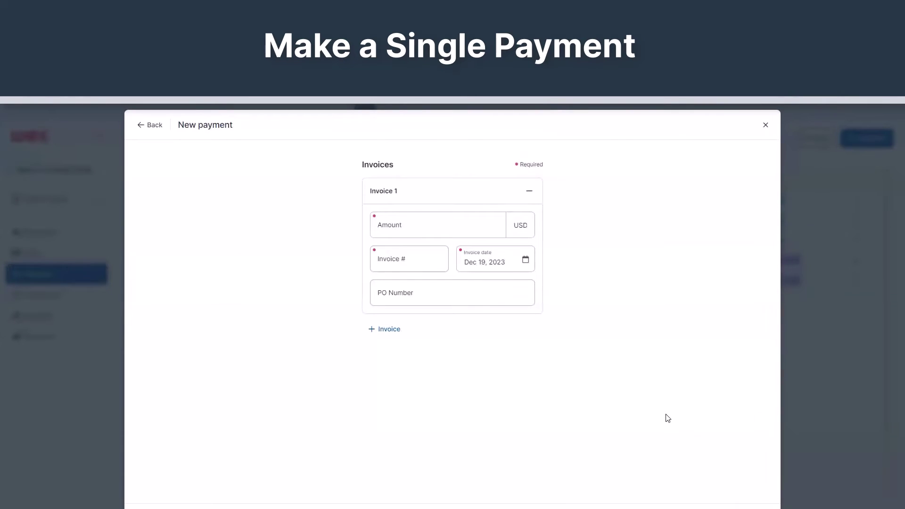
{"action": "left_click", "coordinate": [448, 228]}
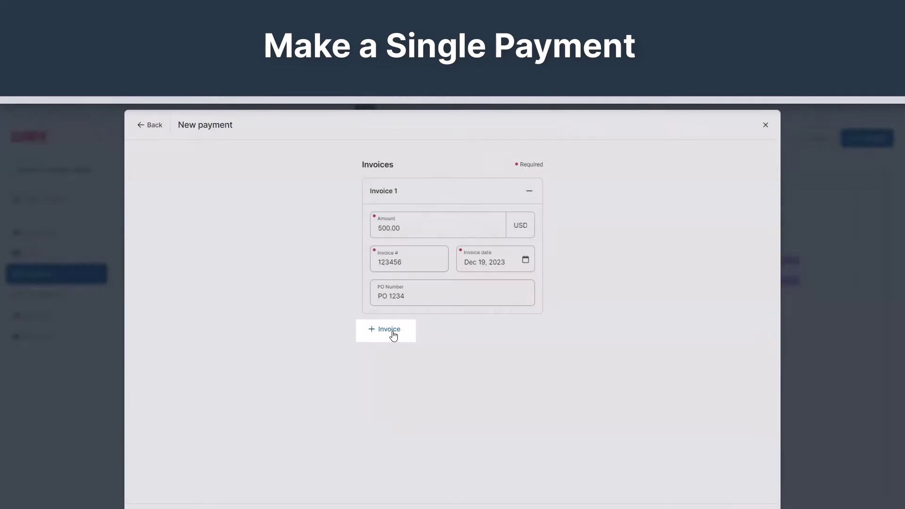
{"action": "left_click", "coordinate": [388, 329]}
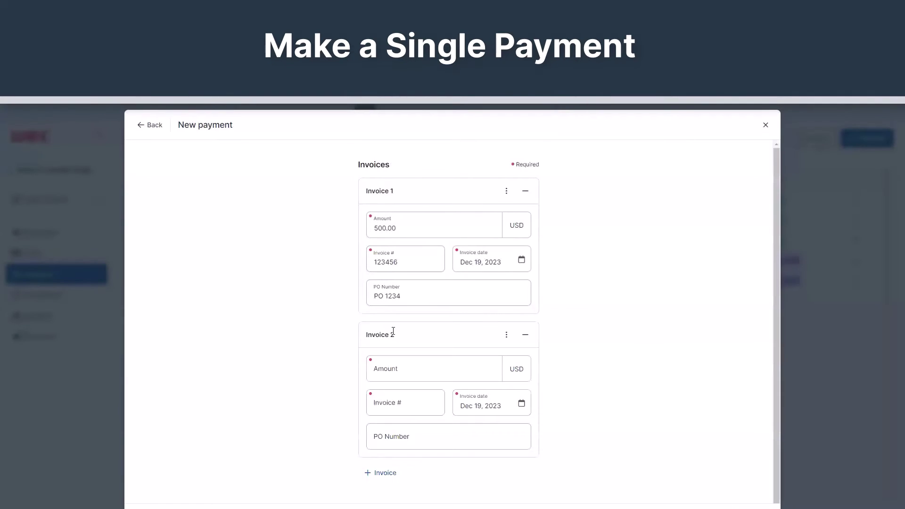
{"action": "left_click", "coordinate": [411, 367]}
{"action": "type", "text": "400"}
{"action": "type", "text": "PO 4567"}
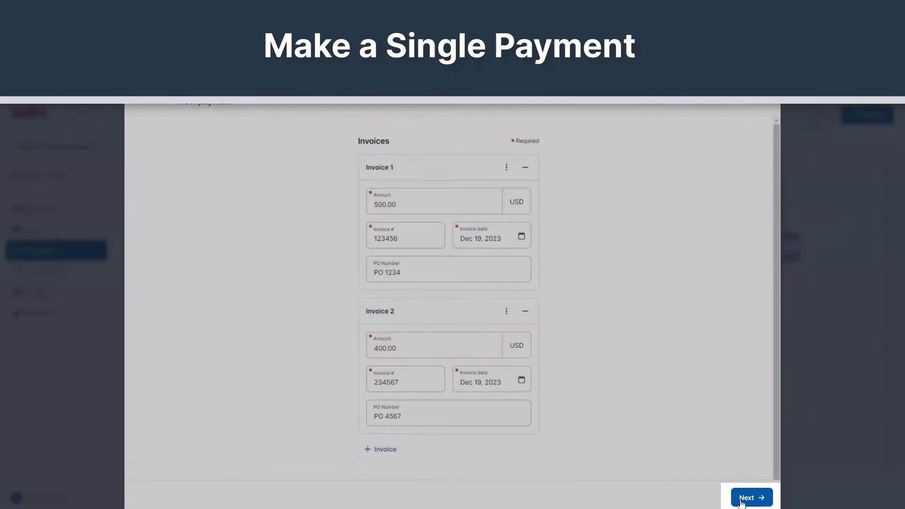
Review the $900.00 Electric Company payment, revisit its details, and create it.
{"action": "left_click", "coordinate": [746, 498]}
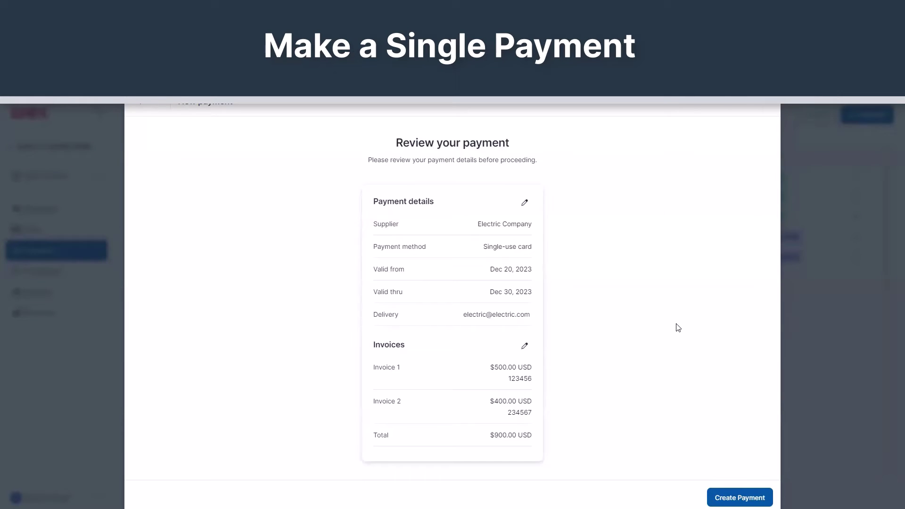
{"action": "left_click", "coordinate": [523, 204]}
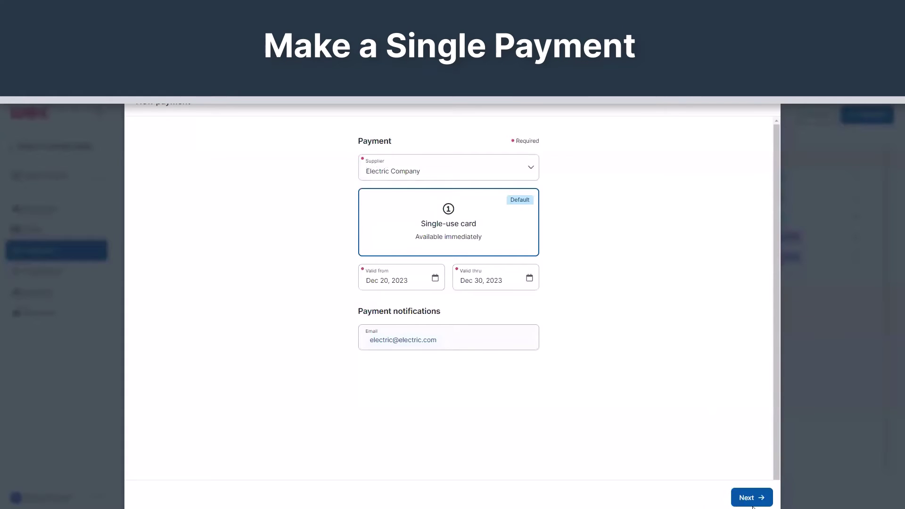
{"action": "left_click", "coordinate": [770, 499]}
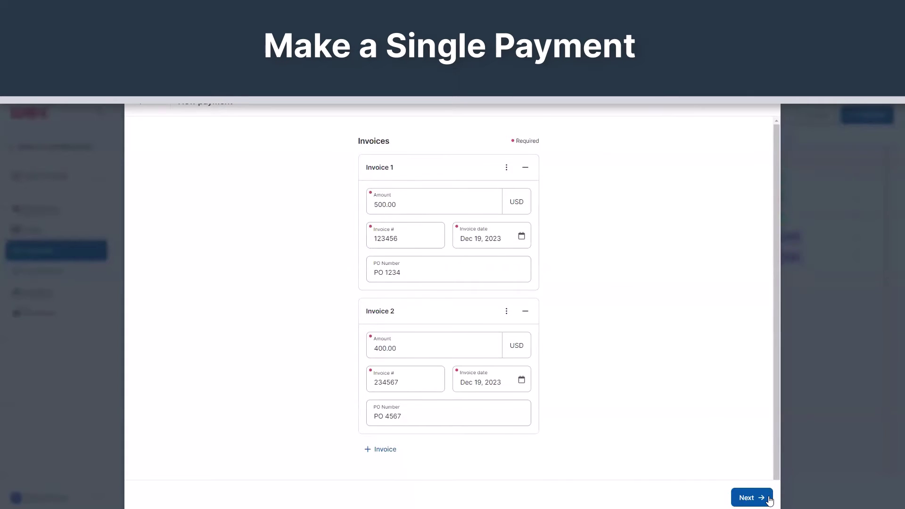
{"action": "left_click", "coordinate": [769, 499]}
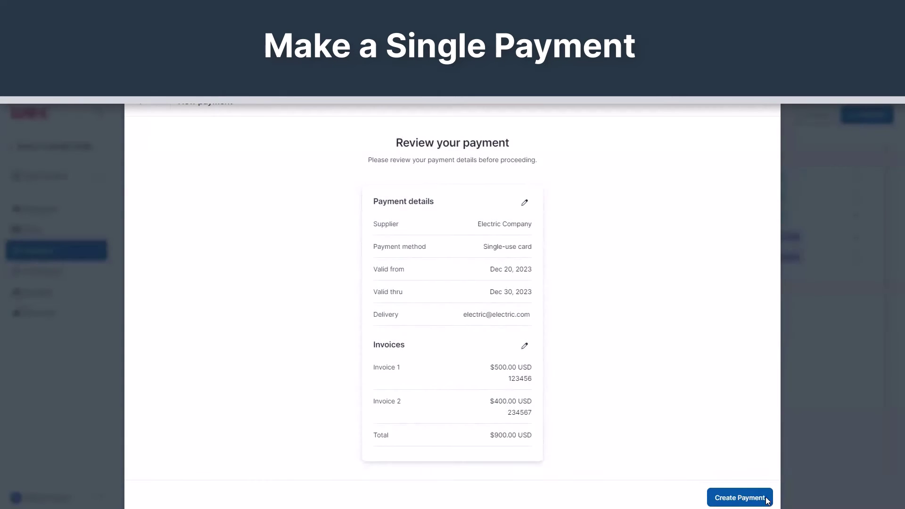
{"action": "left_click", "coordinate": [767, 500]}
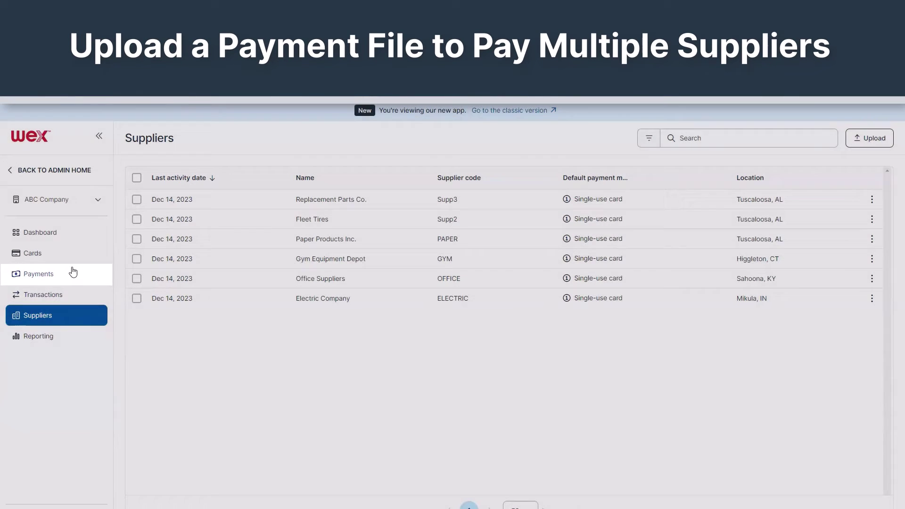
From Payments, start an upload and drop apfile1.txt into the drop zone.
{"action": "left_click", "coordinate": [72, 273]}
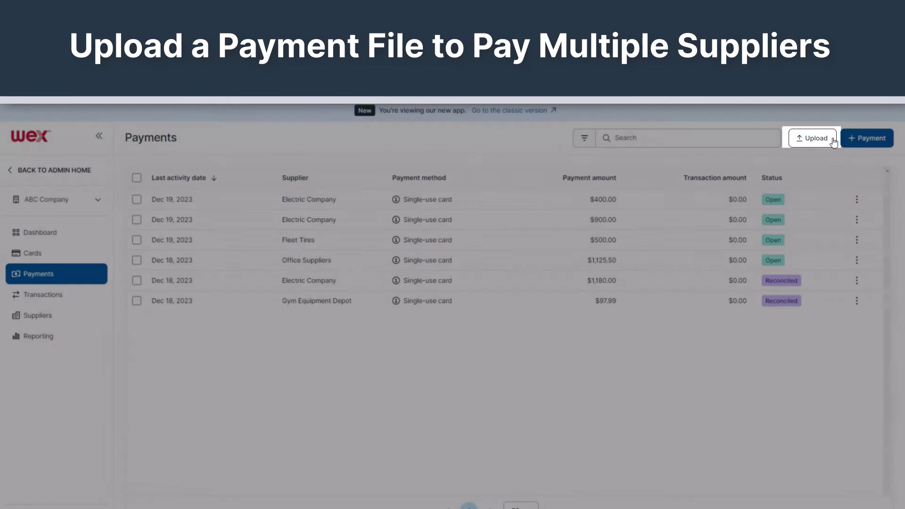
{"action": "left_click", "coordinate": [832, 138]}
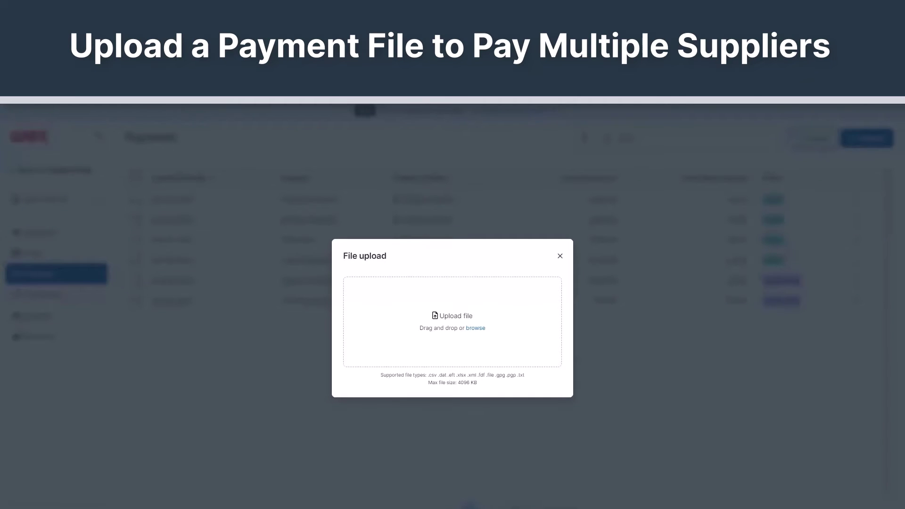
{"action": "left_click_drag", "start_coordinate": [756, 366], "coordinate": [530, 336]}
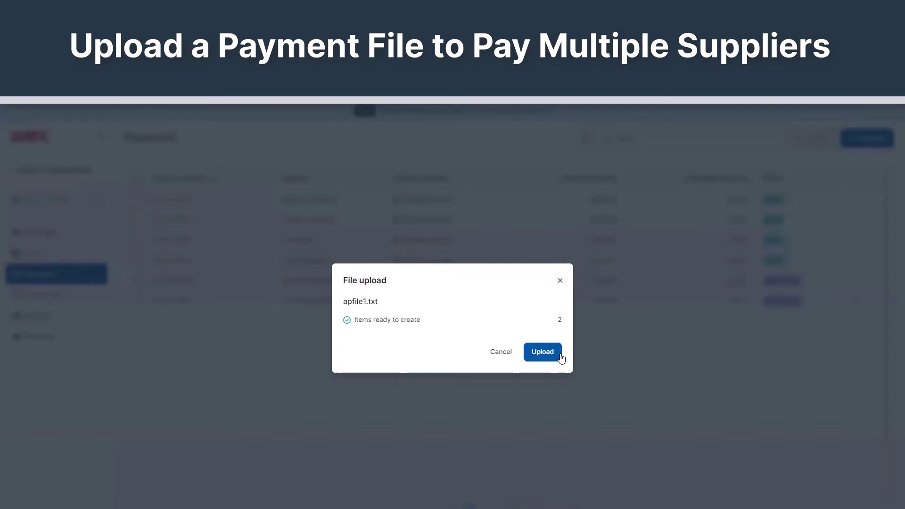
Submit the apfile1.txt upload to create its two payments.
{"action": "left_click", "coordinate": [542, 351]}
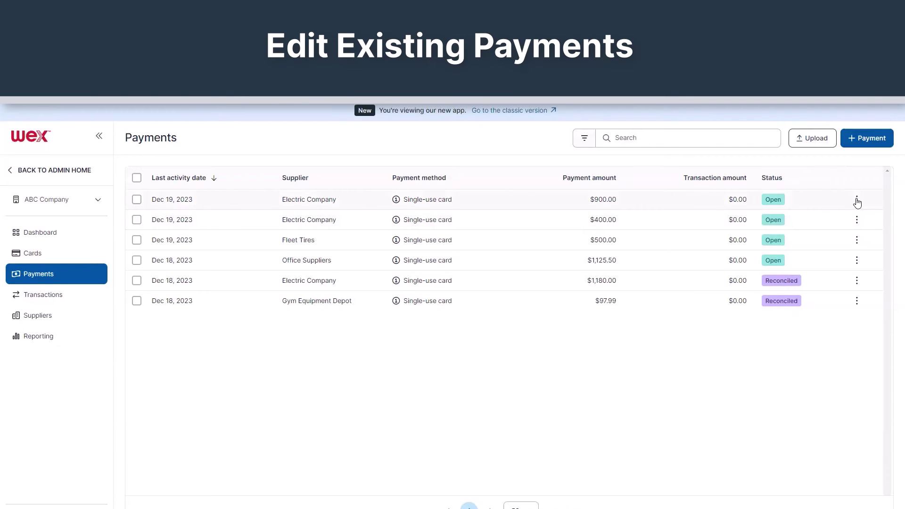
Edit the $900 Electric Company payment: valid from Dec 20, 2023, status kept Open.
{"action": "left_click", "coordinate": [857, 201]}
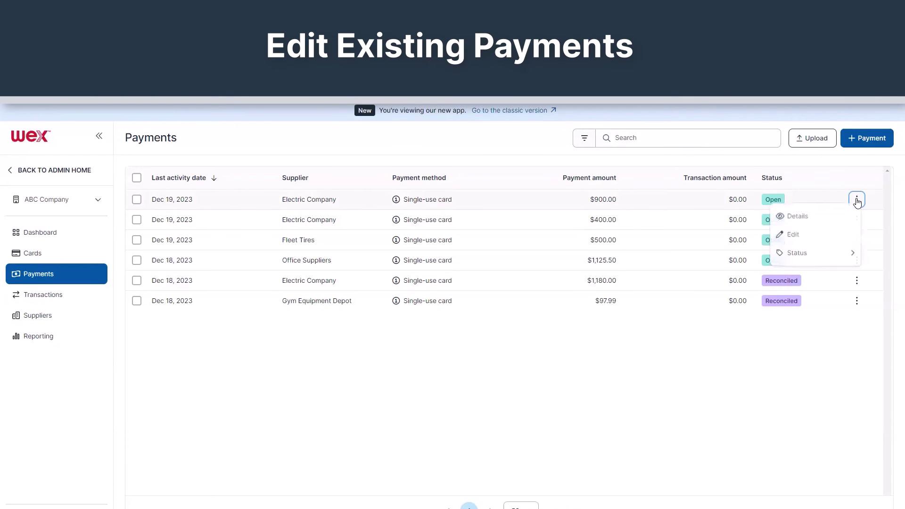
{"action": "left_click", "coordinate": [806, 239]}
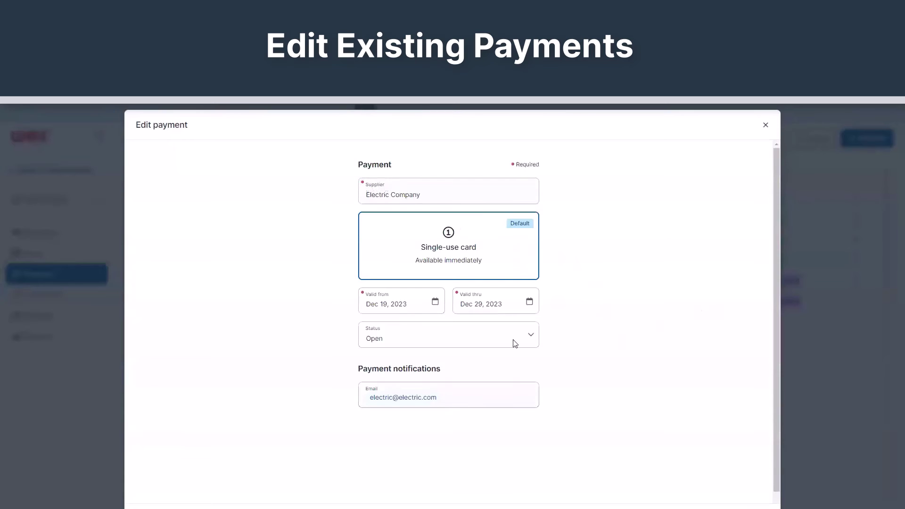
{"action": "left_click", "coordinate": [436, 302]}
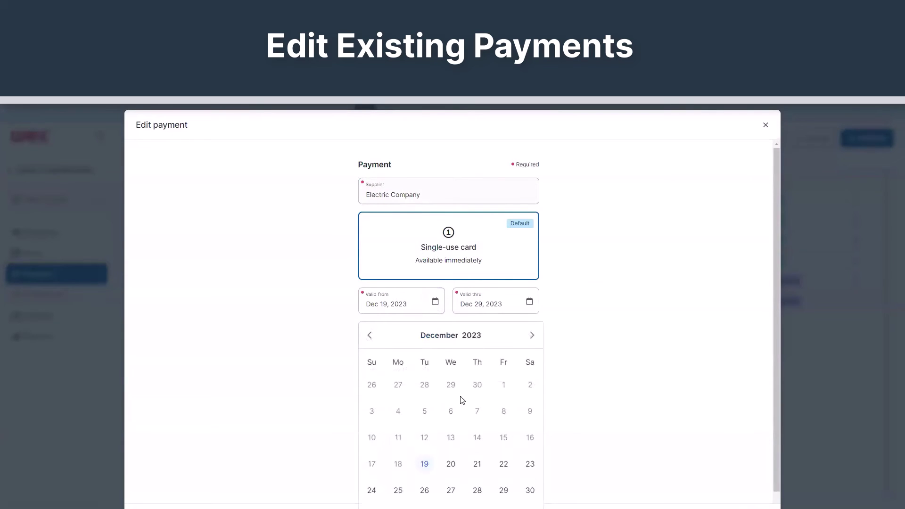
{"action": "left_click", "coordinate": [451, 465]}
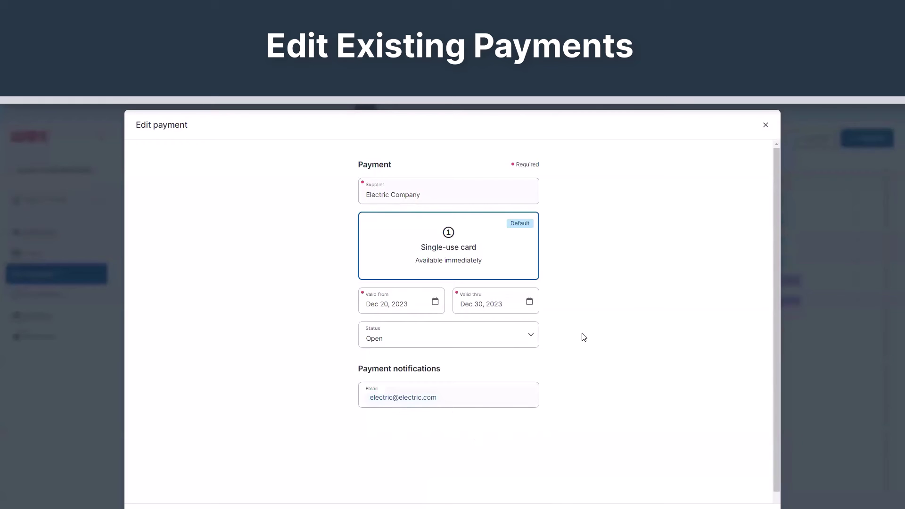
{"action": "left_click", "coordinate": [527, 338]}
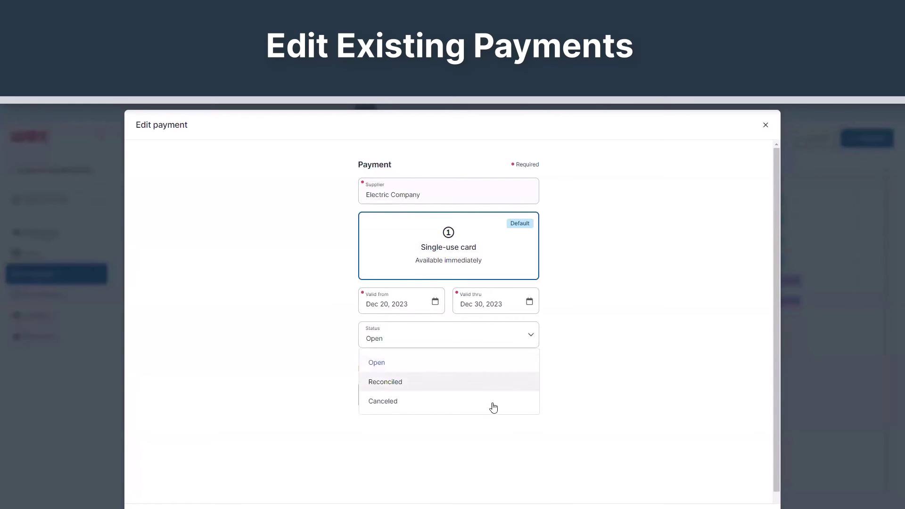
{"action": "left_click", "coordinate": [513, 362]}
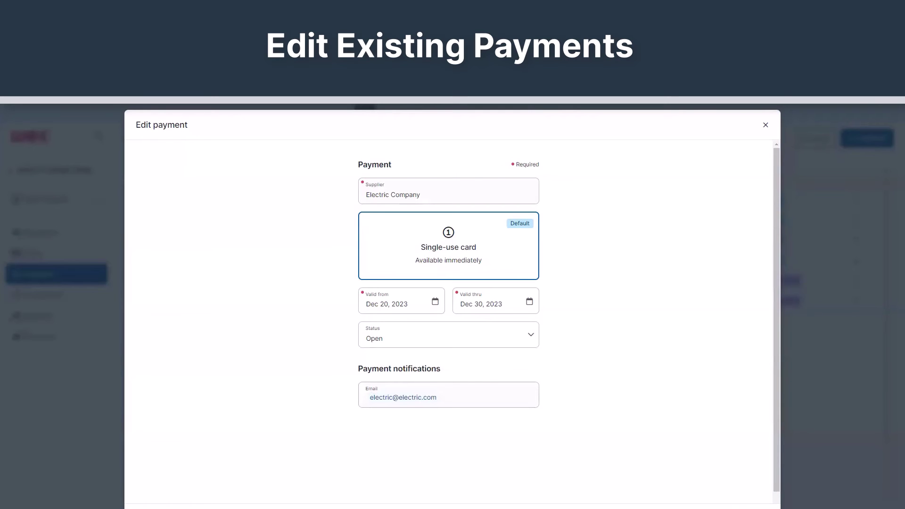
{"action": "scroll", "coordinate": [880, 295], "scroll_direction": "down", "scroll_amount": 2}
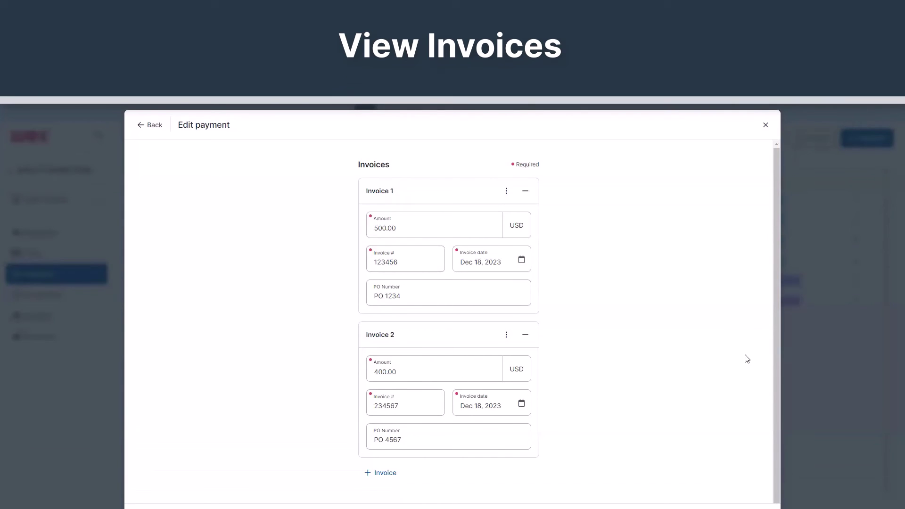
Trim Invoice 2's number to 234568, date Invoice 1 Dec 13, 2023, add a $100 invoice.
{"action": "left_click", "coordinate": [424, 406]}
{"action": "key", "text": "BackSpace"}
{"action": "type", "text": "8"}
{"action": "left_click", "coordinate": [522, 259]}
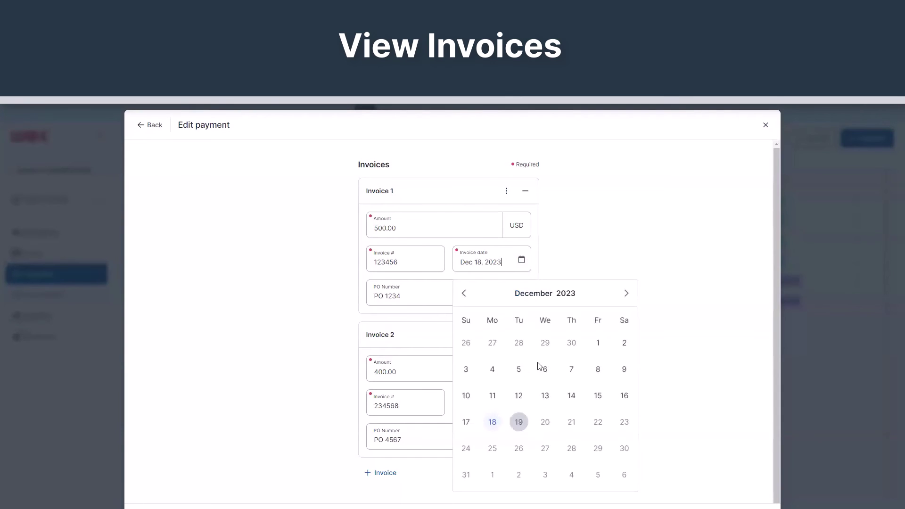
{"action": "left_click", "coordinate": [545, 395]}
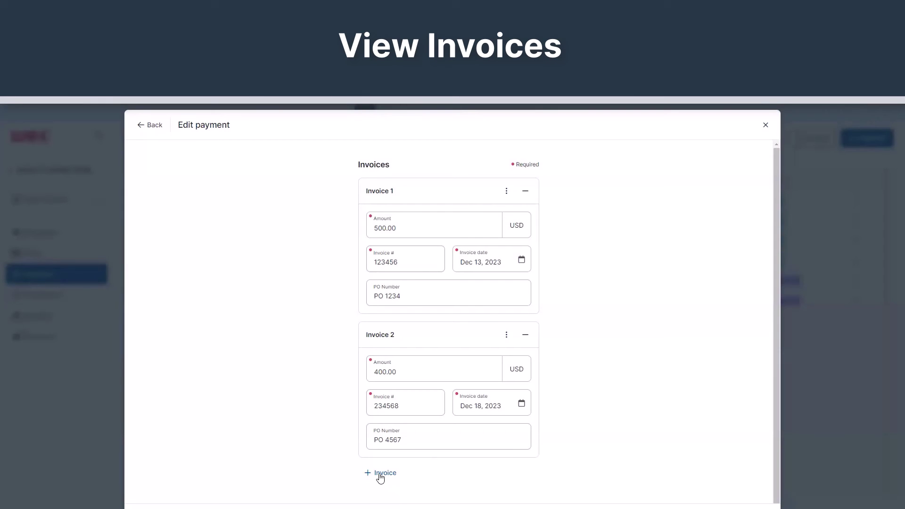
{"action": "left_click", "coordinate": [380, 474]}
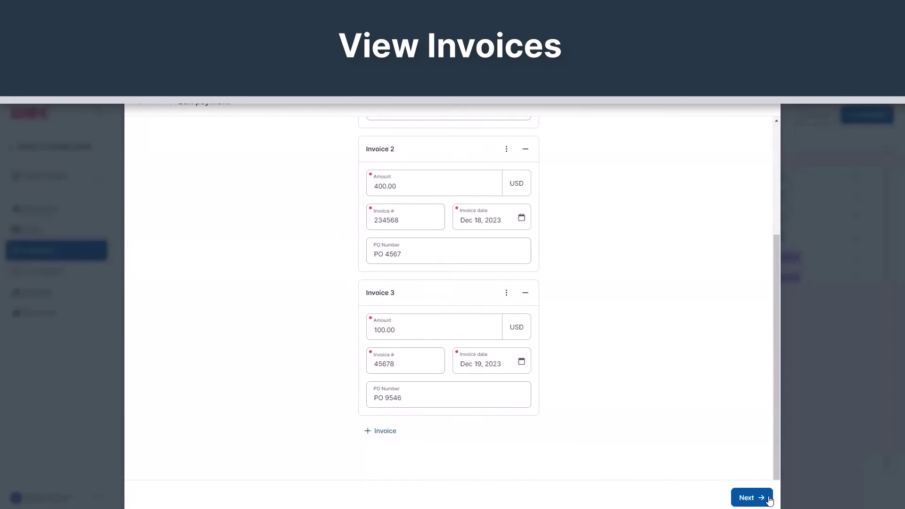
Review the three-invoice Electric Company payment and save the changes.
{"action": "left_click", "coordinate": [770, 500]}
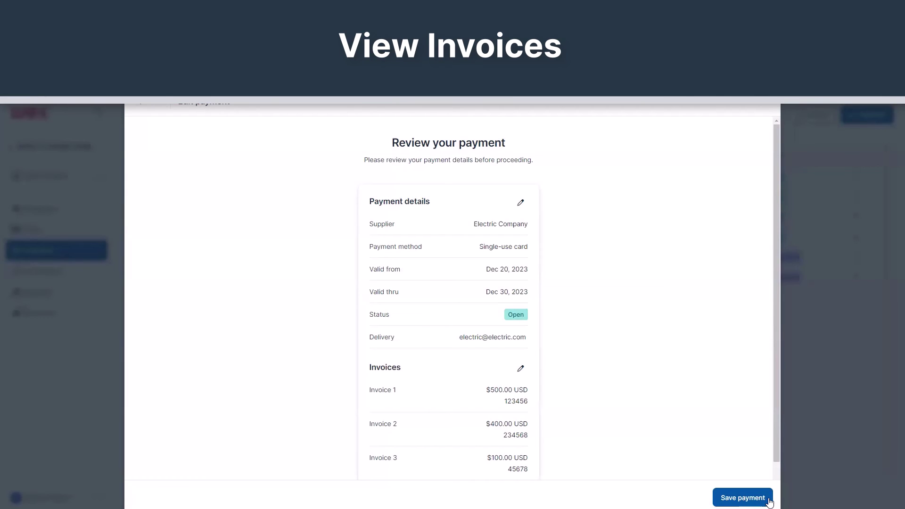
{"action": "left_click", "coordinate": [767, 499]}
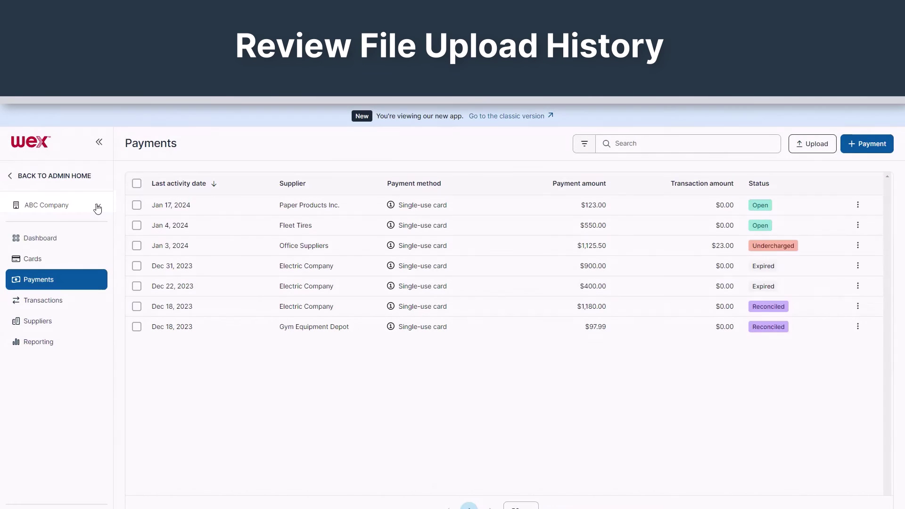
Open ABC Company's upload history and view Linda Smith's Dec 14 ABCSuppliers.xlsx upload of 3 records.
{"action": "left_click", "coordinate": [96, 208]}
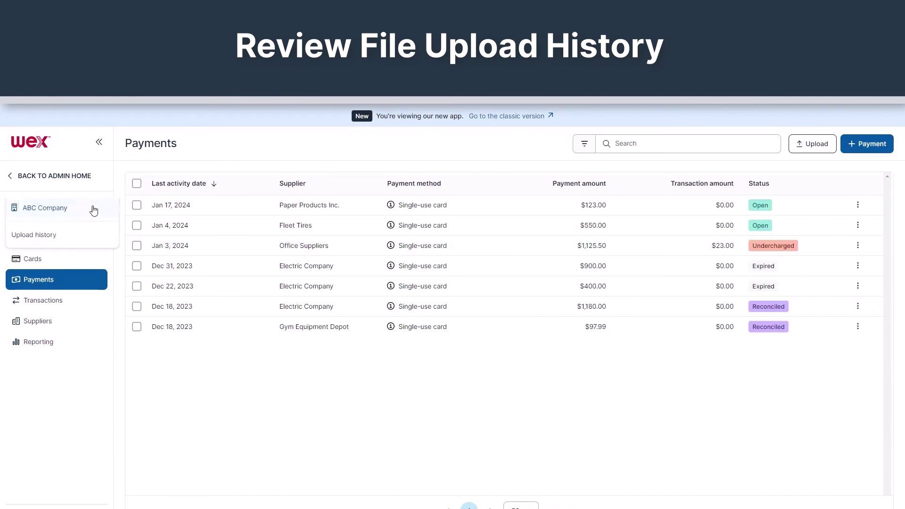
{"action": "left_click", "coordinate": [58, 238]}
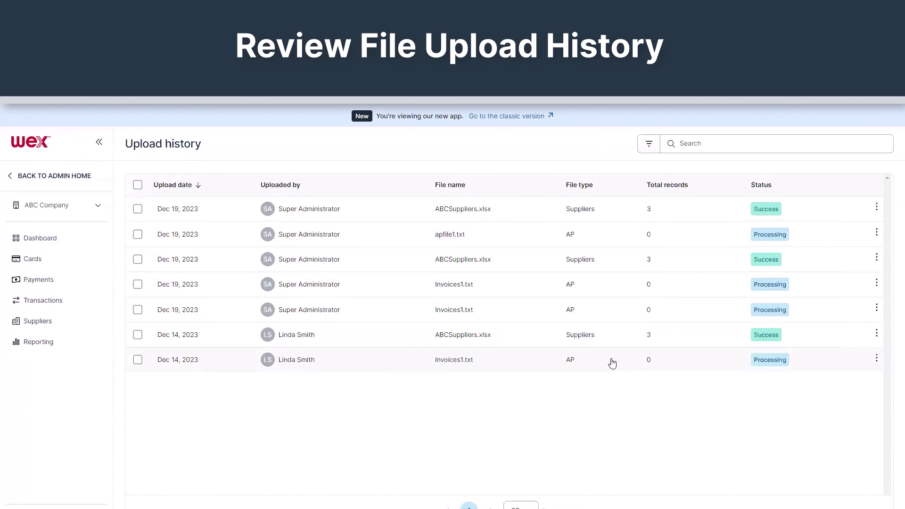
{"action": "left_click", "coordinate": [614, 336]}
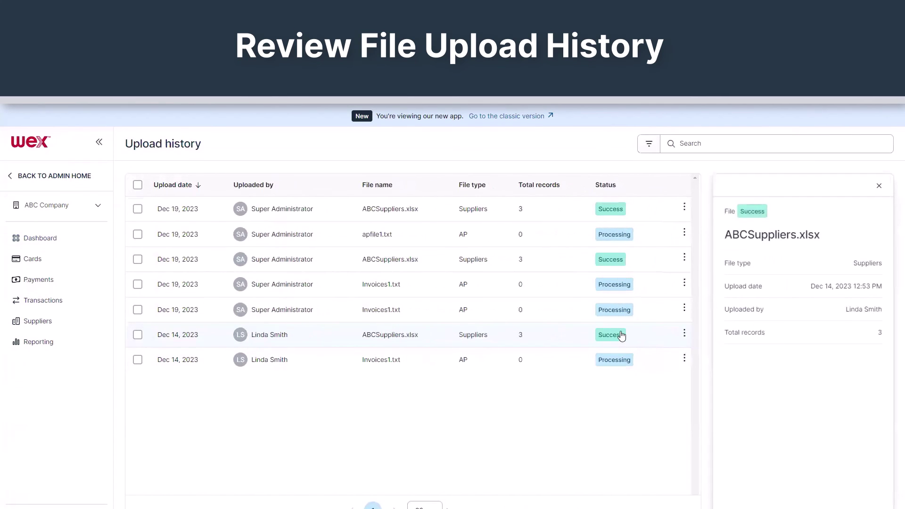